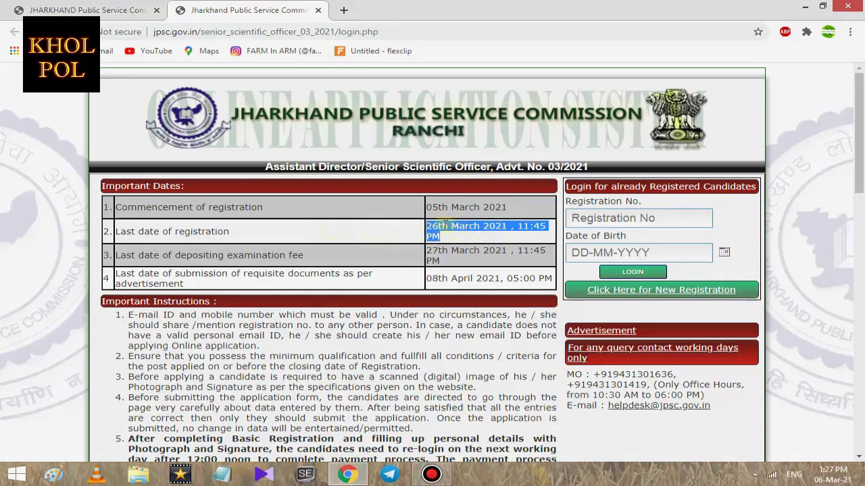
# Open the Assistant Director/Senior Scientific Officer (Advt. No. 03/2021) login page showing registration deadlines
pyautogui.click(442, 227)
pyautogui.moveTo(426, 225); pyautogui.dragTo(446, 243)
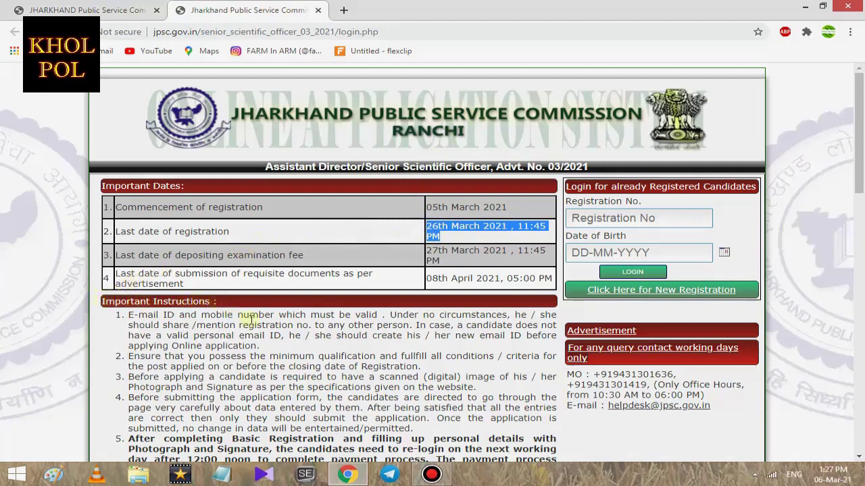
pyautogui.scroll(-3, 249, 319)
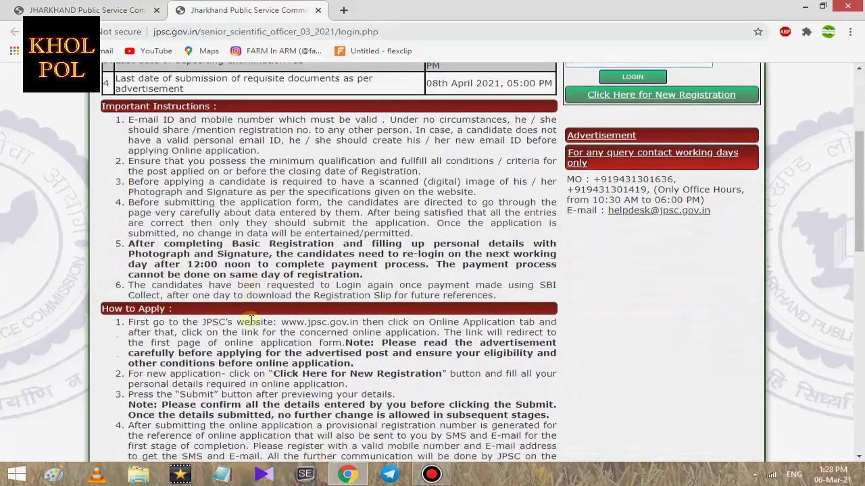
pyautogui.scroll(-1, 250, 320)
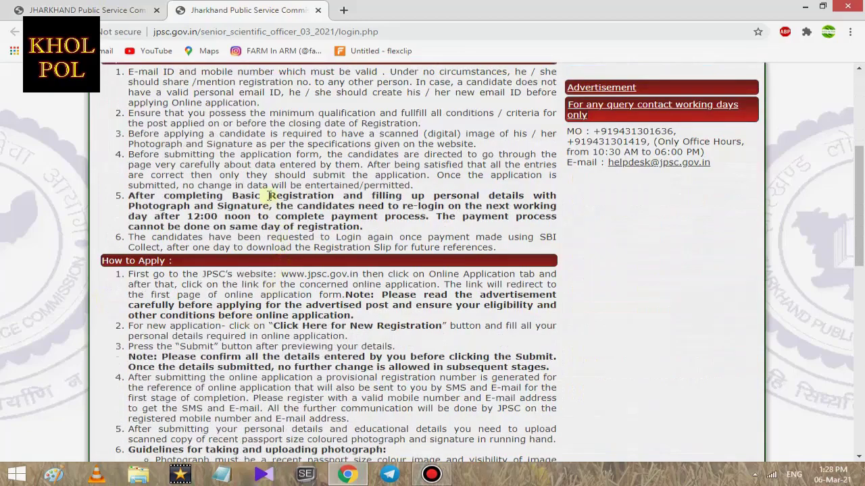
pyautogui.scroll(-7, 269, 196)
pyautogui.scroll(-2, 269, 196)
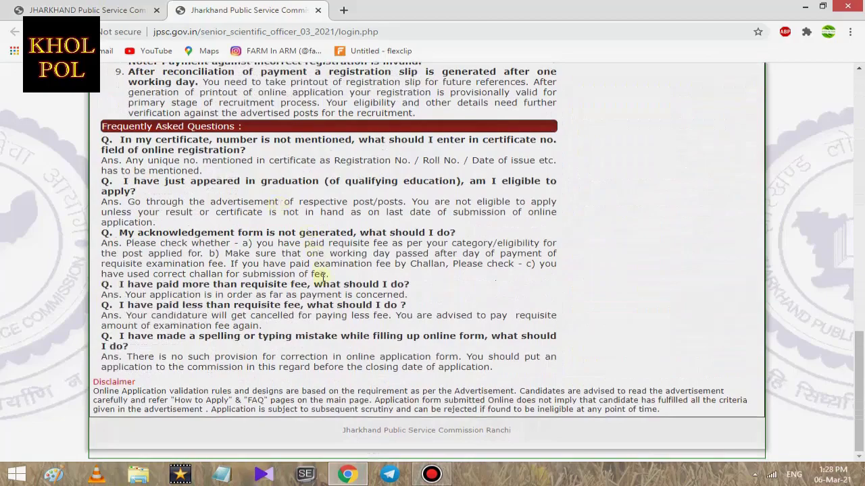
pyautogui.scroll(3, 322, 275)
pyautogui.scroll(10, 323, 276)
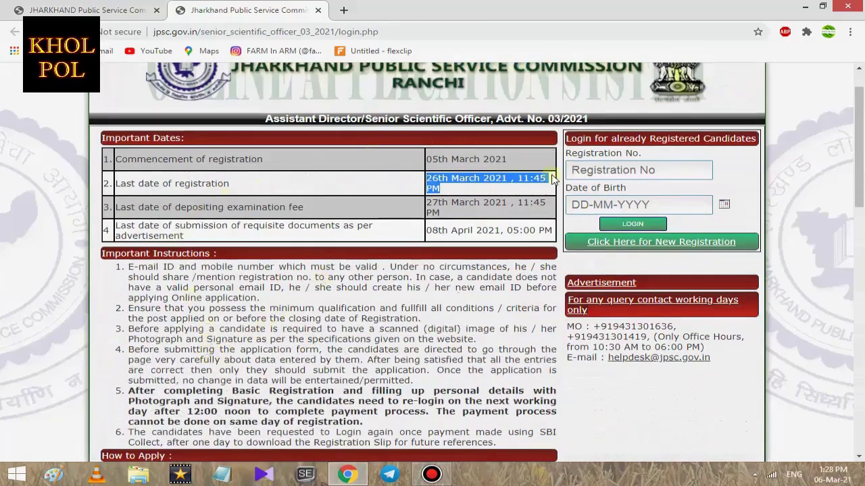
# Start a new registration and choose the Assistant Director/Senior Scientific Officer (Photography) post
pyautogui.click(645, 247)
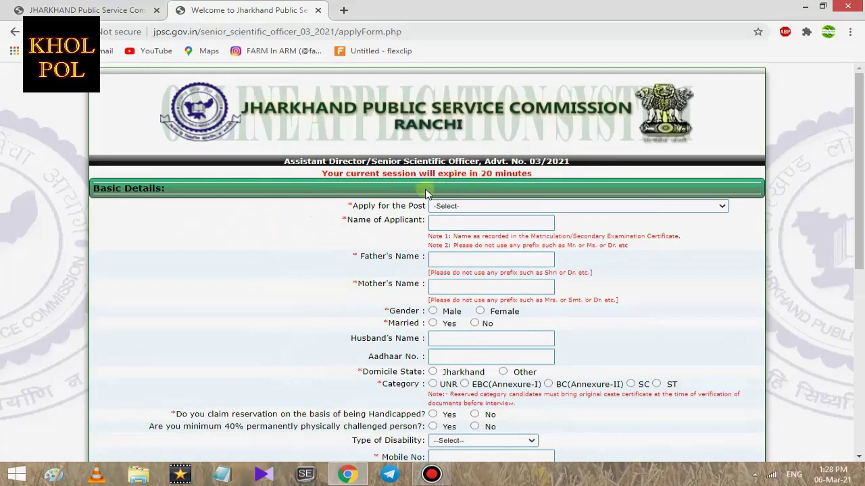
pyautogui.scroll(-1, 426, 194)
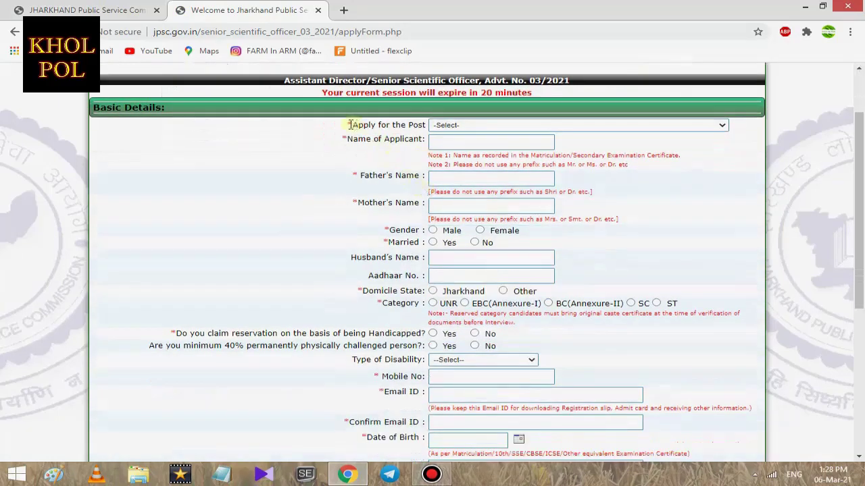
pyautogui.click(460, 127)
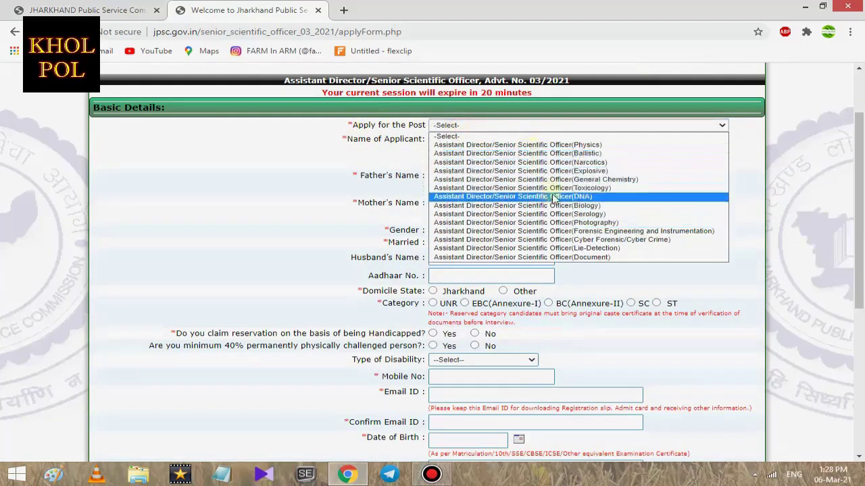
pyautogui.click(548, 224)
pyautogui.click(496, 142)
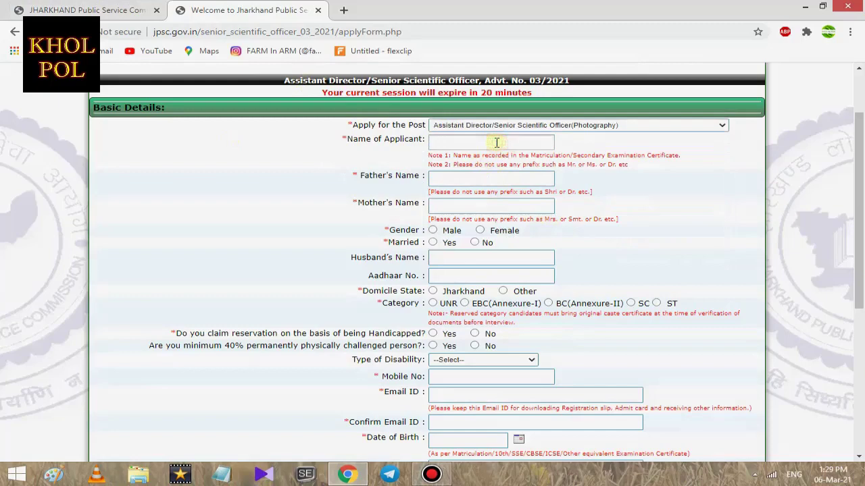
# Fill in the applicant's, father's and mother's names
pyautogui.click(460, 181)
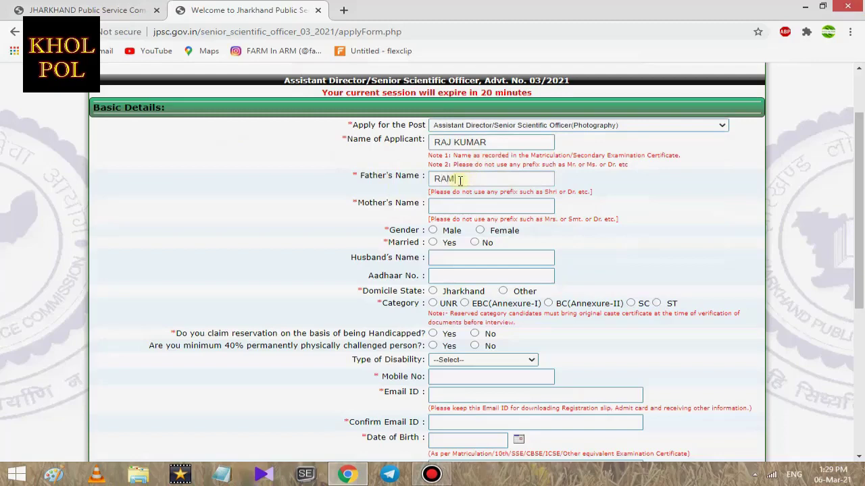
pyautogui.click(466, 206)
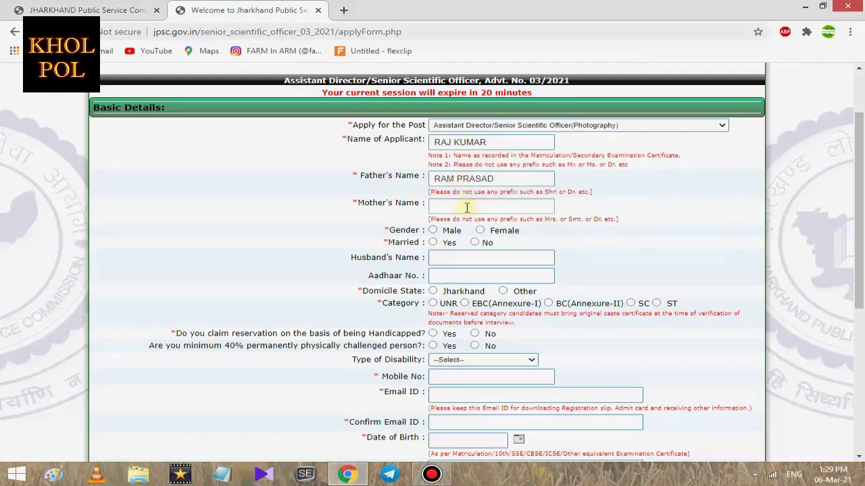
# Set gender to Male and Married to No
pyautogui.scroll(-1, 478, 201)
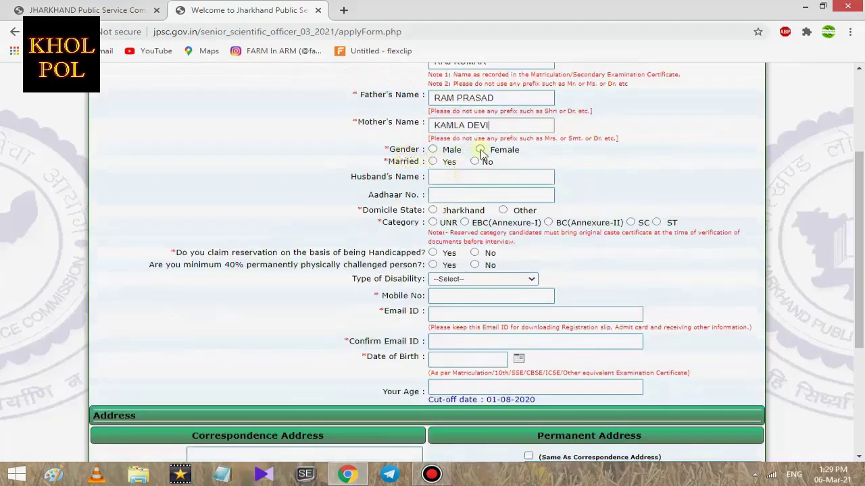
pyautogui.click(433, 150)
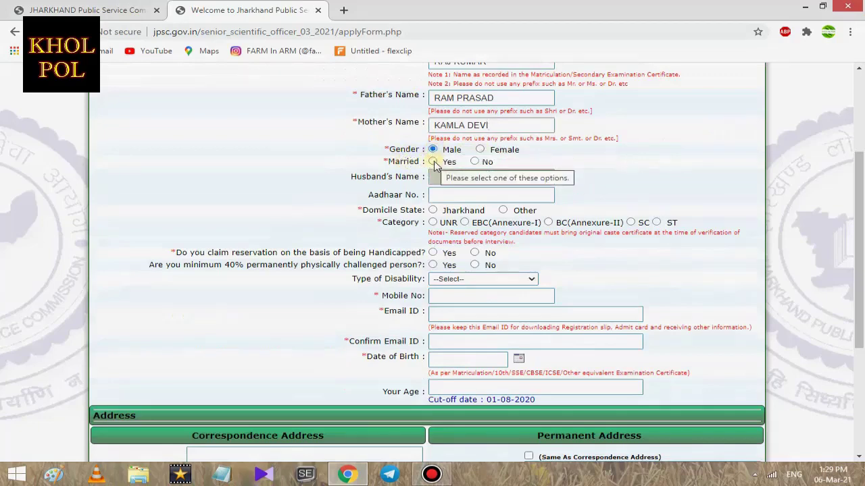
pyautogui.click(475, 161)
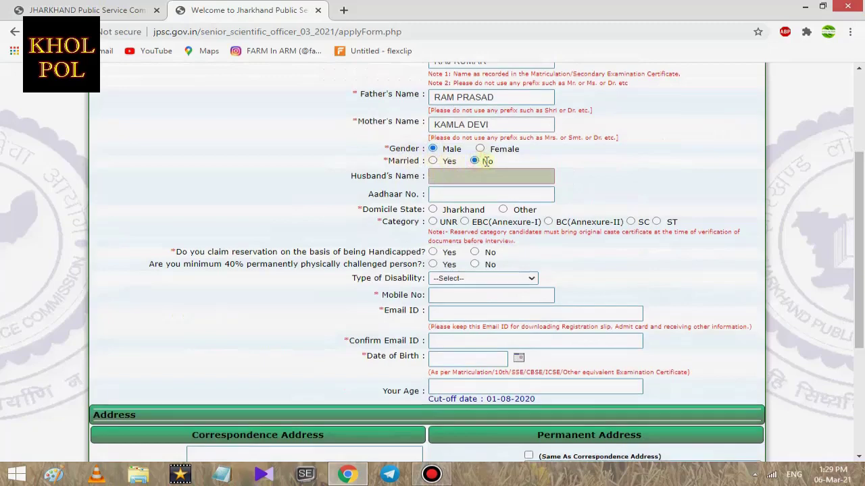
pyautogui.scroll(-1, 486, 161)
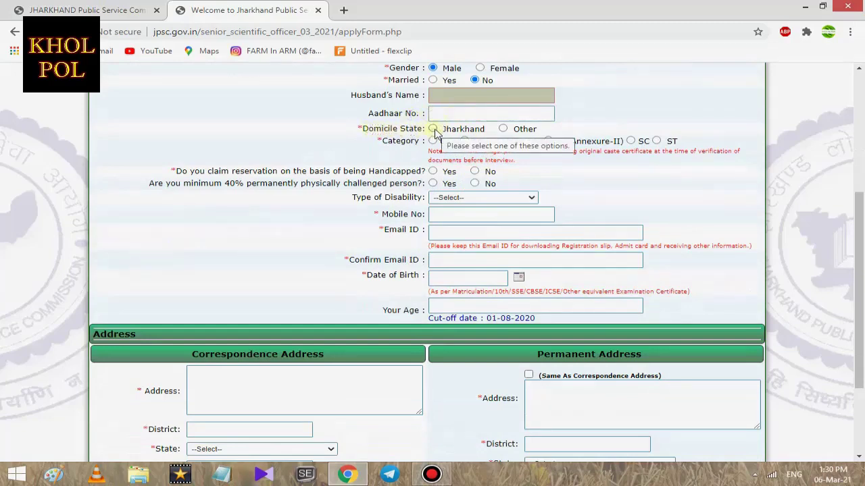
# Set domicile to Jharkhand, category to UNR, and handicapped reservation to No
pyautogui.click(433, 129)
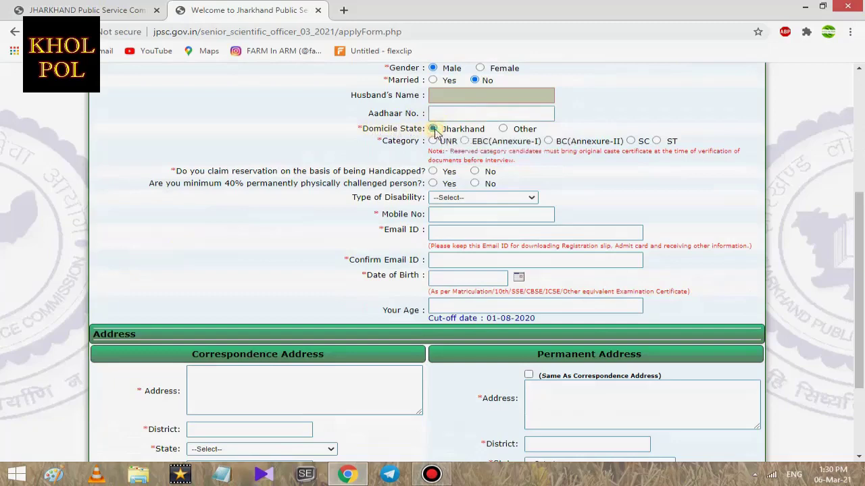
pyautogui.click(504, 129)
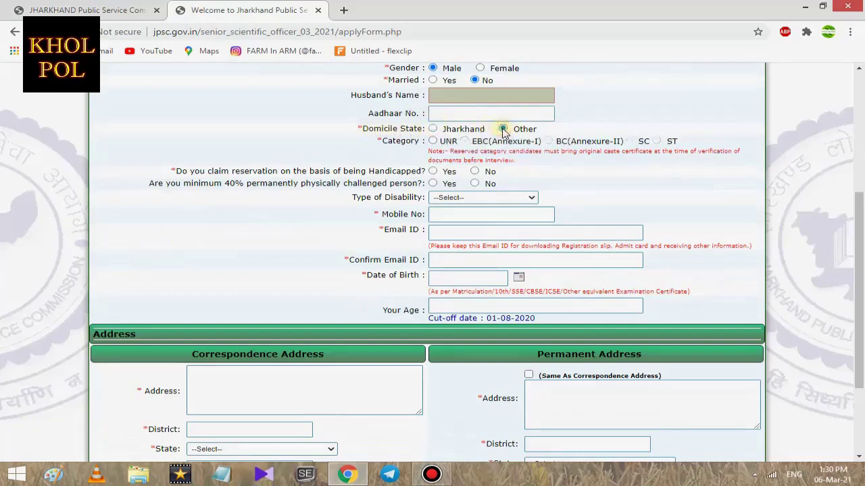
pyautogui.click(434, 129)
pyautogui.scroll(1, 407, 151)
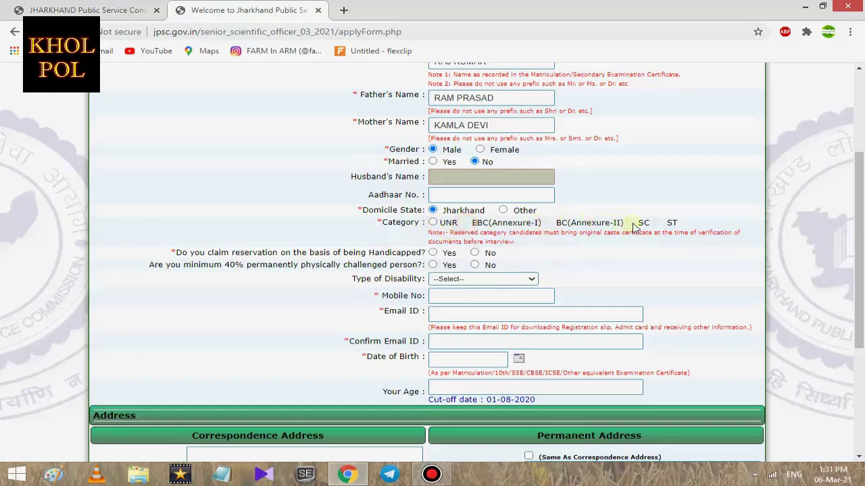
pyautogui.click(433, 223)
pyautogui.scroll(-1, 390, 211)
pyautogui.click(475, 172)
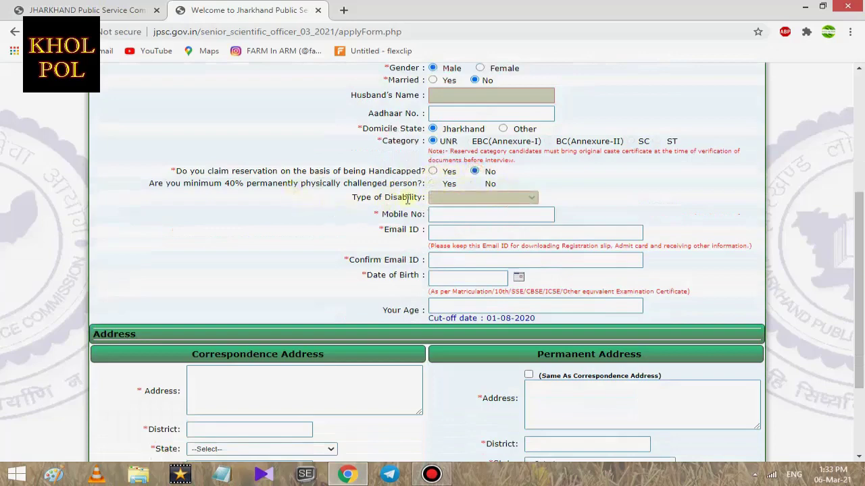
pyautogui.click(446, 215)
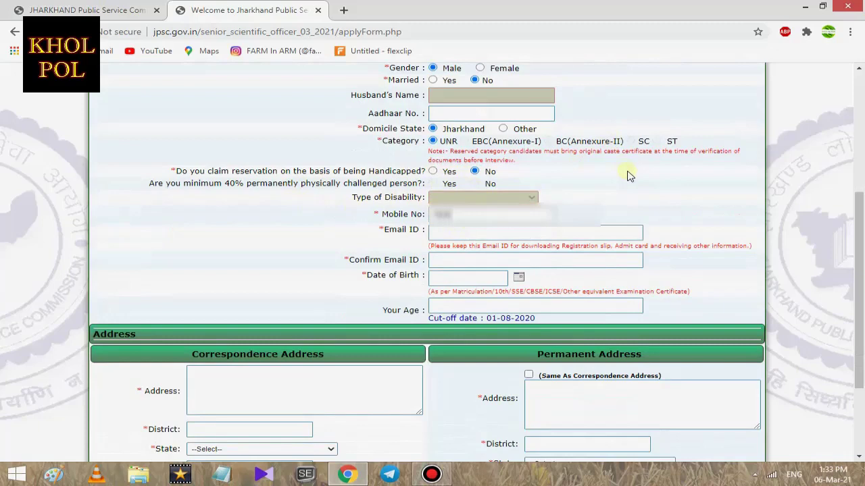
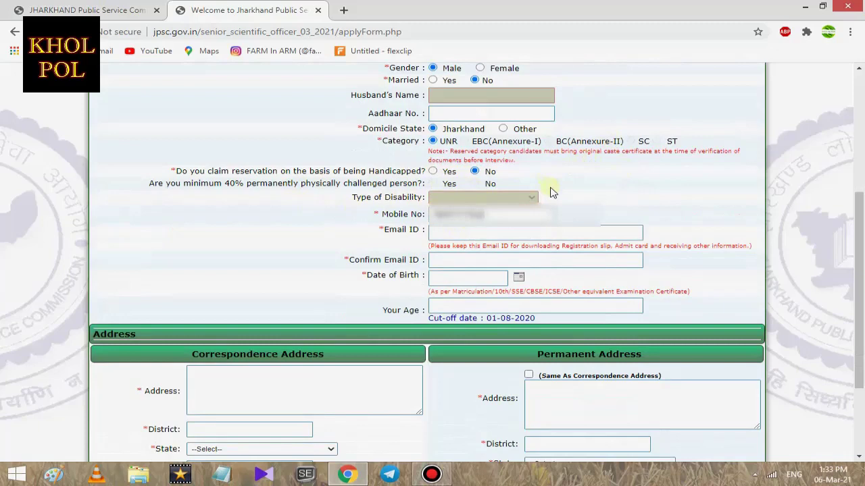
# Enter the mobile number, the e-mail address, and the e-mail confirmation
pyautogui.click(446, 234)
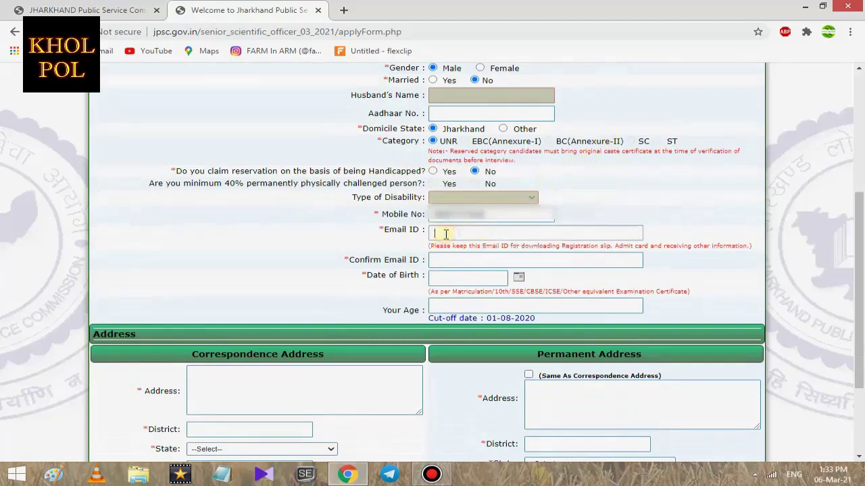
pyautogui.write('kholpol')
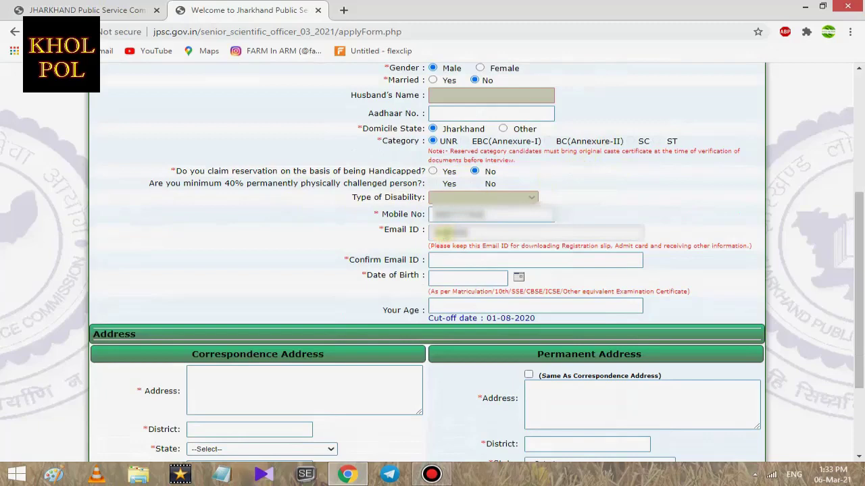
pyautogui.press('BackSpace')
pyautogui.press('BackSpace')
pyautogui.press('BackSpace')
pyautogui.press('BackSpace')
pyautogui.press('BackSpace')
pyautogui.press('BackSpace')
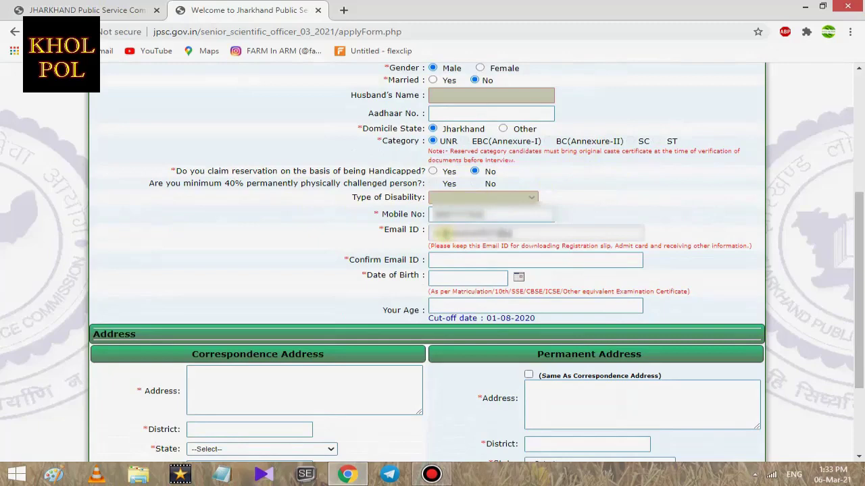
pyautogui.click(447, 258)
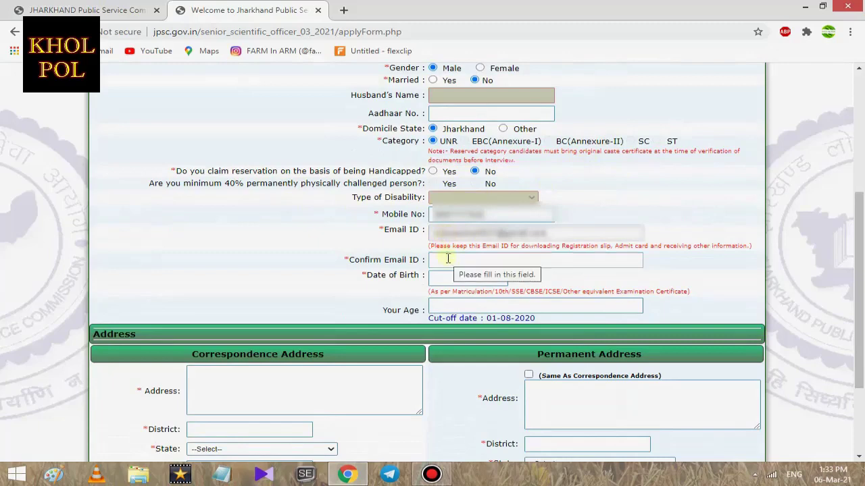
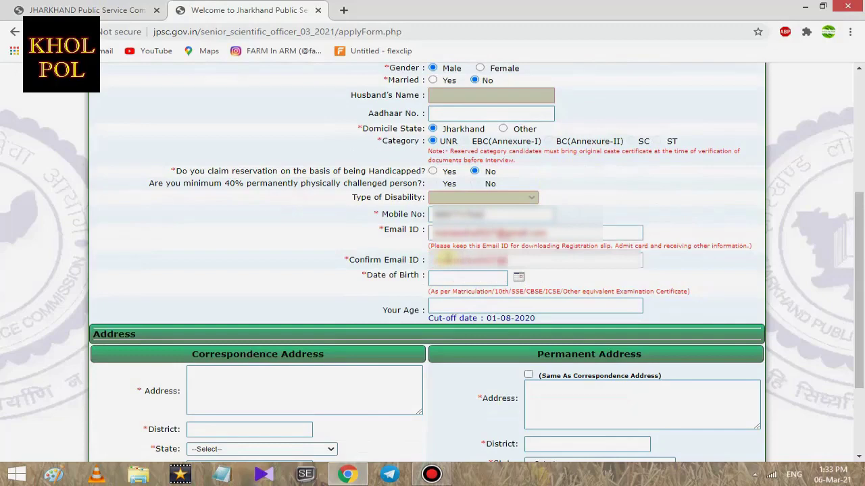
pyautogui.click(518, 277)
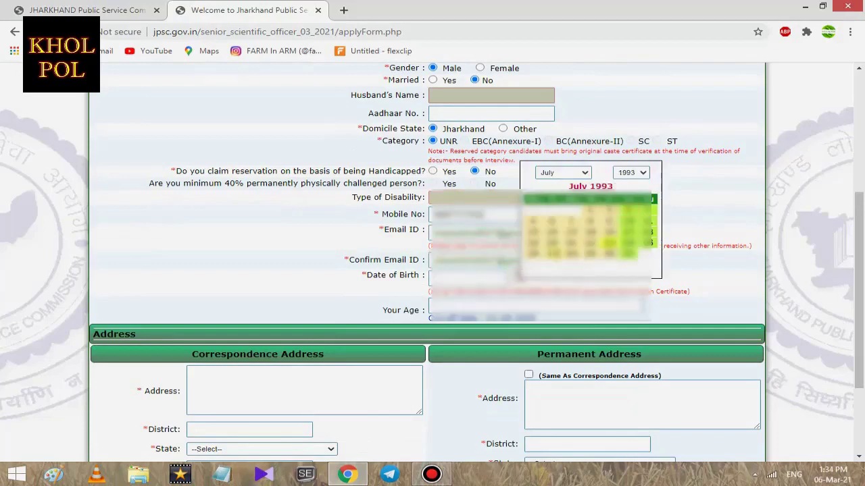
# Pick the date of birth and enter the correspondence street address and district
pyautogui.click(537, 257)
pyautogui.scroll(-2, 553, 262)
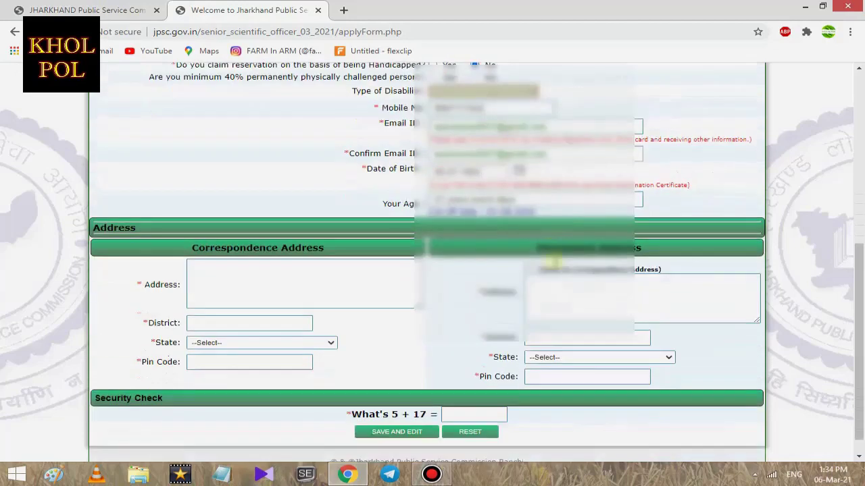
pyautogui.scroll(-1, 480, 239)
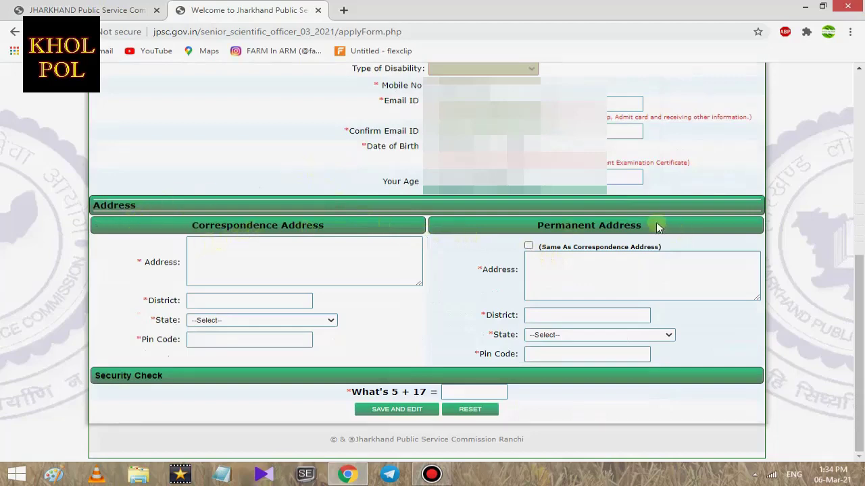
pyautogui.click(323, 262)
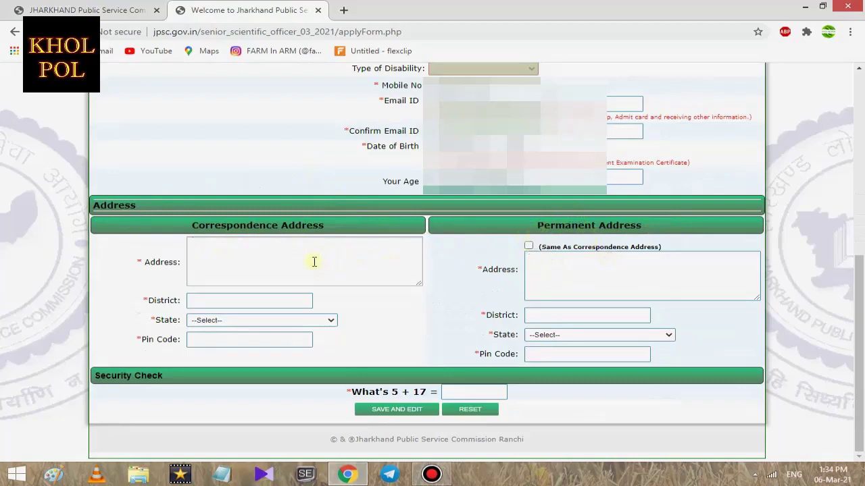
pyautogui.click(203, 250)
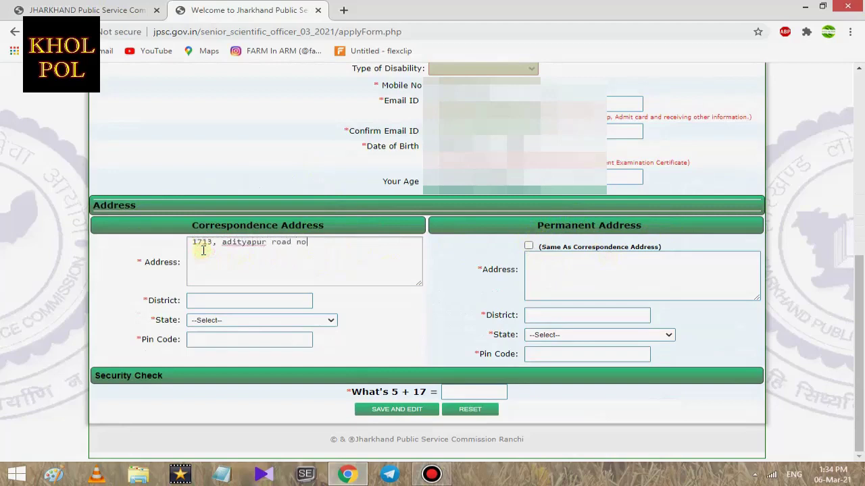
pyautogui.click(221, 301)
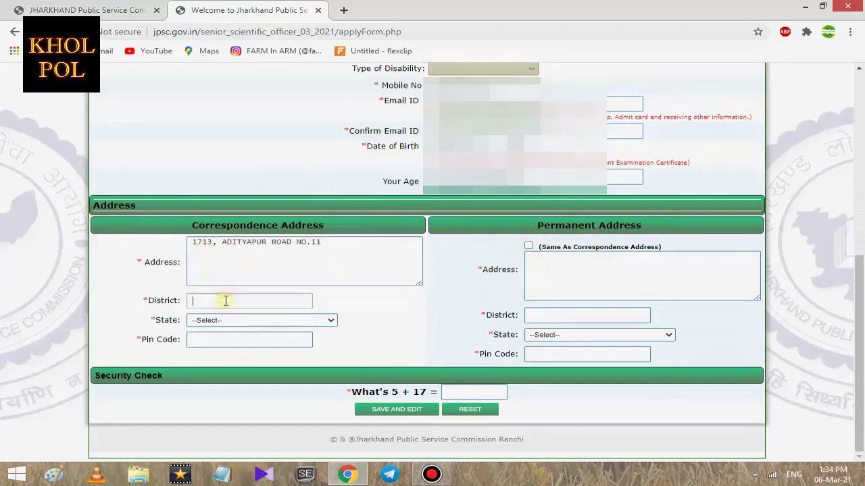
pyautogui.write('seraikela kharsawan')
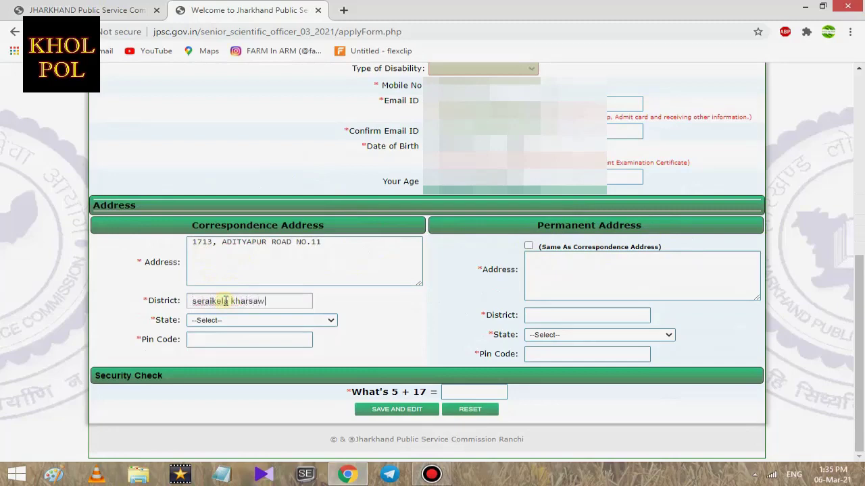
# Set correspondence state to JHARKHAND, enter the pin code, and mirror it as permanent address
pyautogui.click(269, 322)
pyautogui.scroll(-1, 270, 263)
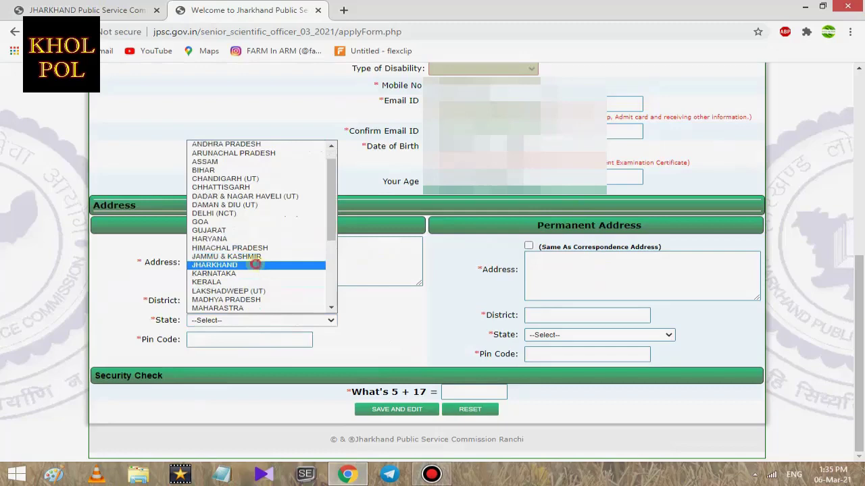
pyautogui.click(257, 267)
pyautogui.click(223, 340)
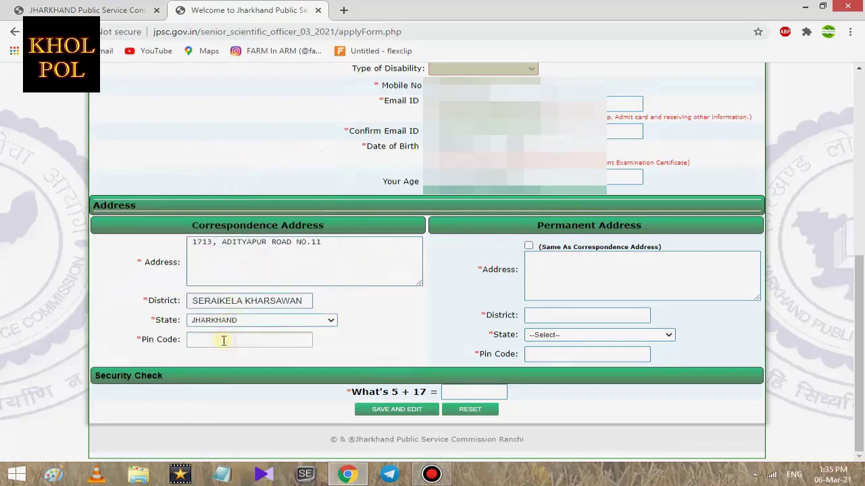
pyautogui.write('831013')
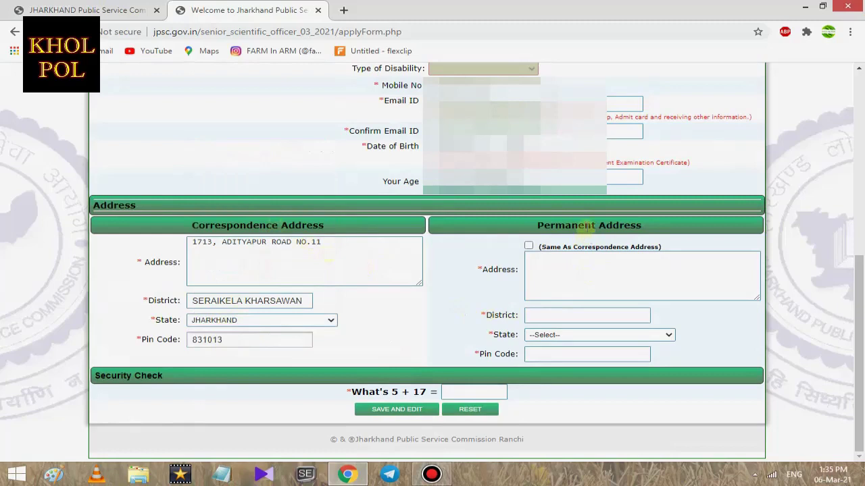
pyautogui.click(528, 246)
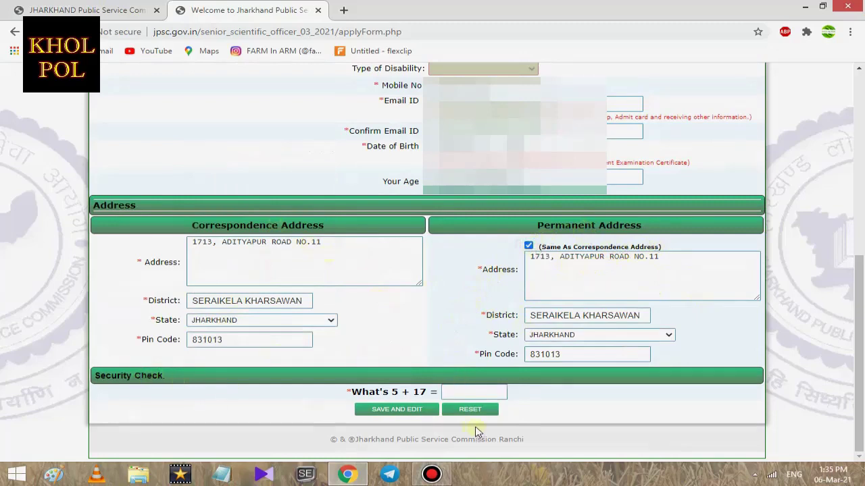
# Answer the security check with 22, save the form, and accept the no-further-edits warning
pyautogui.click(478, 391)
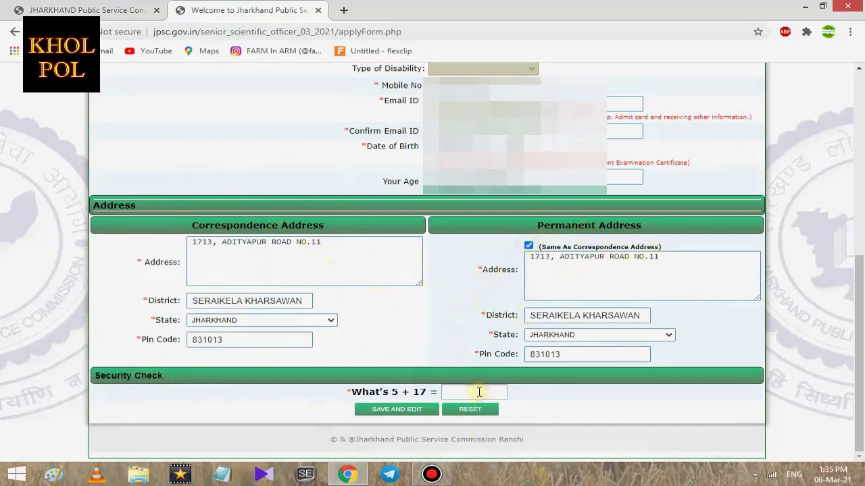
pyautogui.write('22')
pyautogui.click(394, 410)
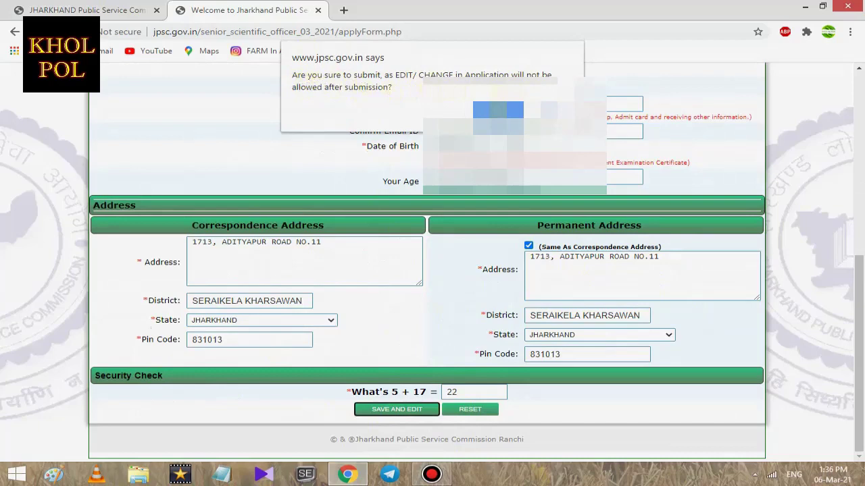
pyautogui.click(500, 110)
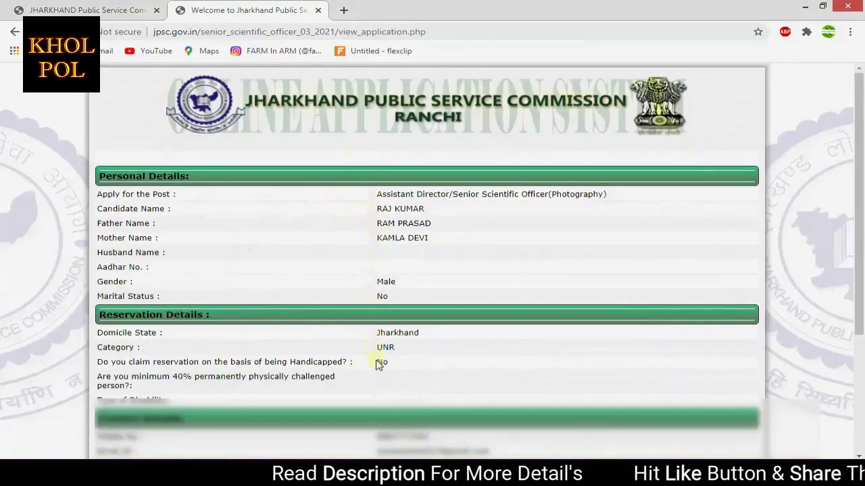
pyautogui.scroll(-3, 378, 347)
# Submit the registration, copy the provisional registration number, and continue to the login page
pyautogui.click(404, 417)
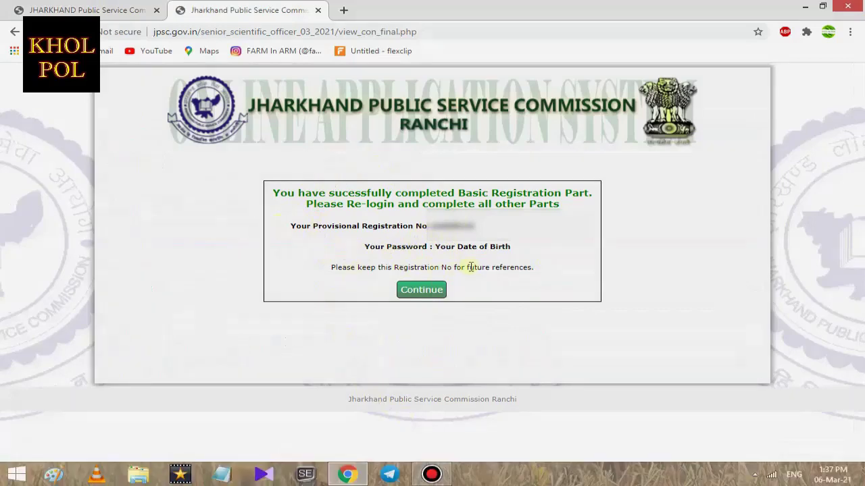
pyautogui.moveTo(429, 225); pyautogui.dragTo(477, 228)
pyautogui.rightClick(466, 227)
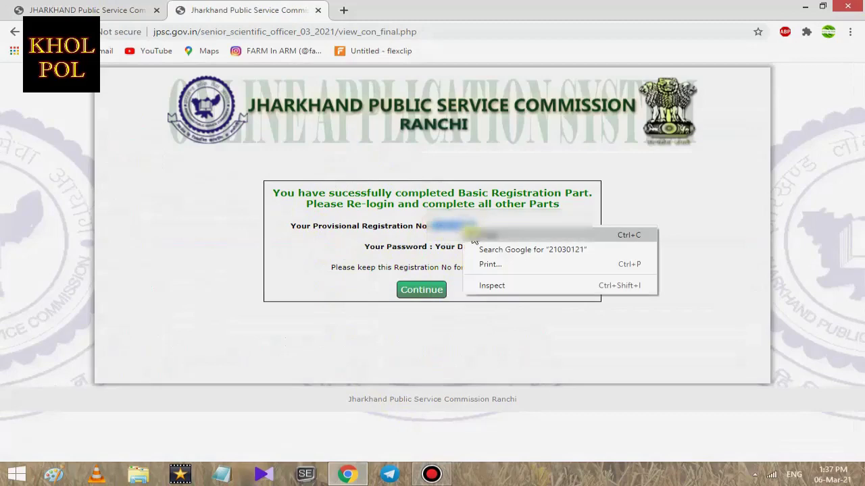
pyautogui.click(481, 235)
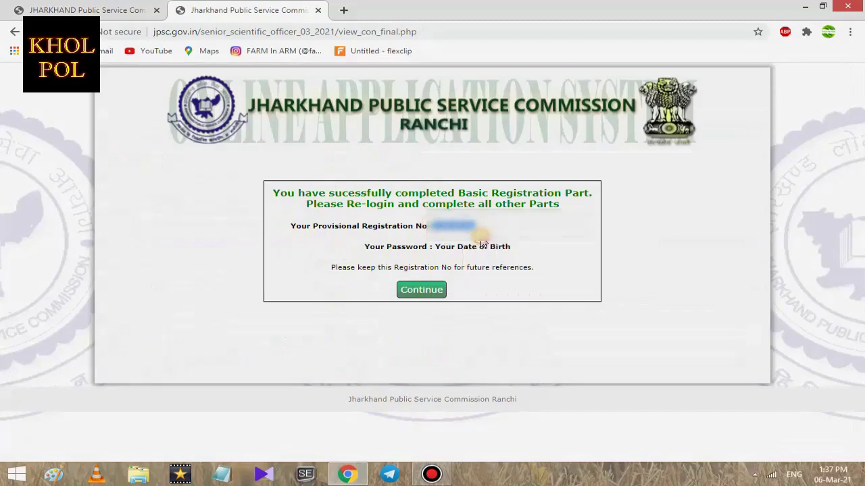
pyautogui.click(436, 290)
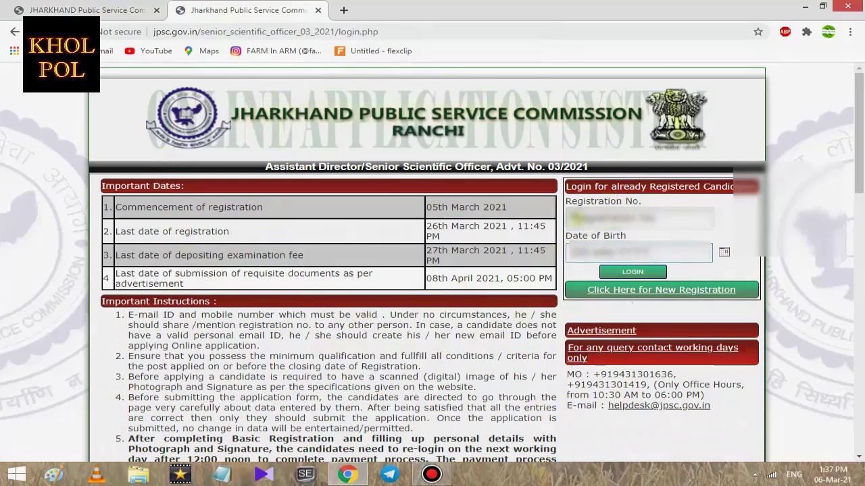
# Paste the registration number, choose the birth date, log in, and open Educational, Experience and Other Details
pyautogui.hotkey('ctrl', 'v')
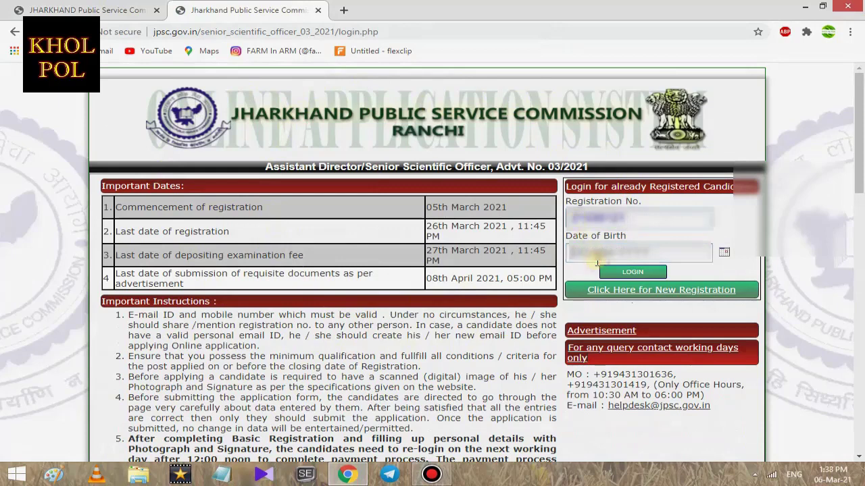
pyautogui.click(724, 252)
pyautogui.click(836, 148)
pyautogui.click(632, 271)
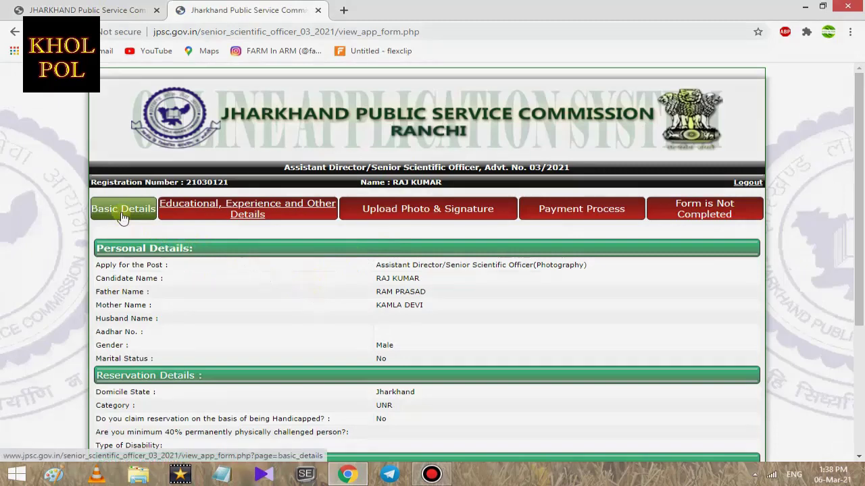
pyautogui.click(207, 213)
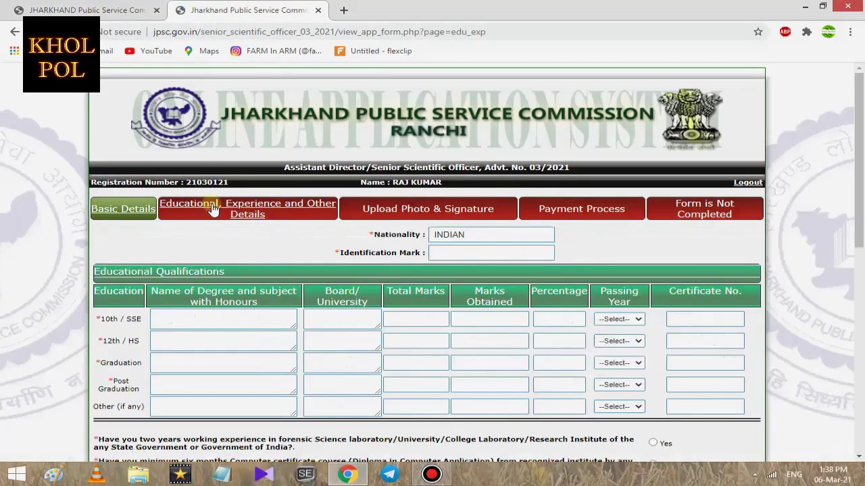
pyautogui.scroll(-5, 212, 210)
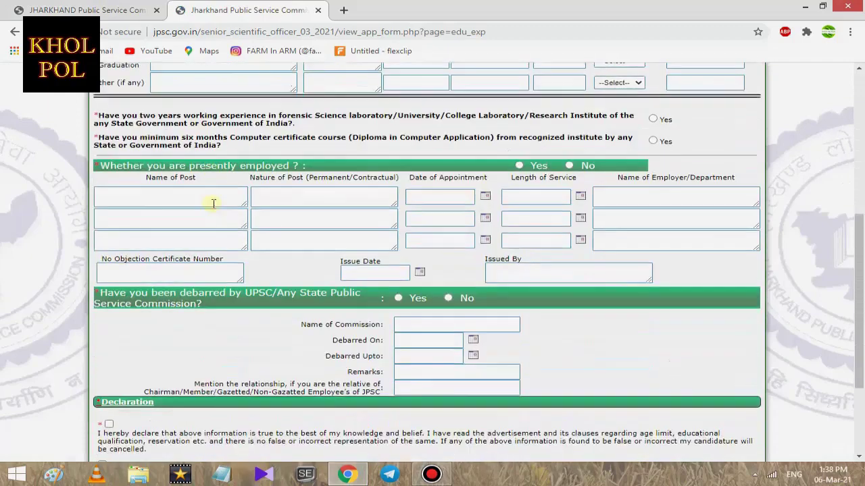
# Type MATRICULATION into the 10th/SSE row's Name of Degree box
pyautogui.scroll(-2, 228, 216)
pyautogui.scroll(8, 228, 217)
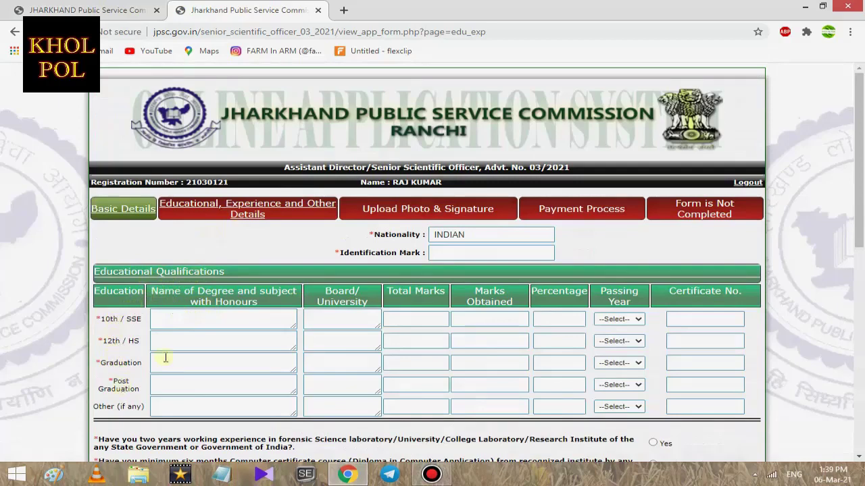
pyautogui.click(194, 323)
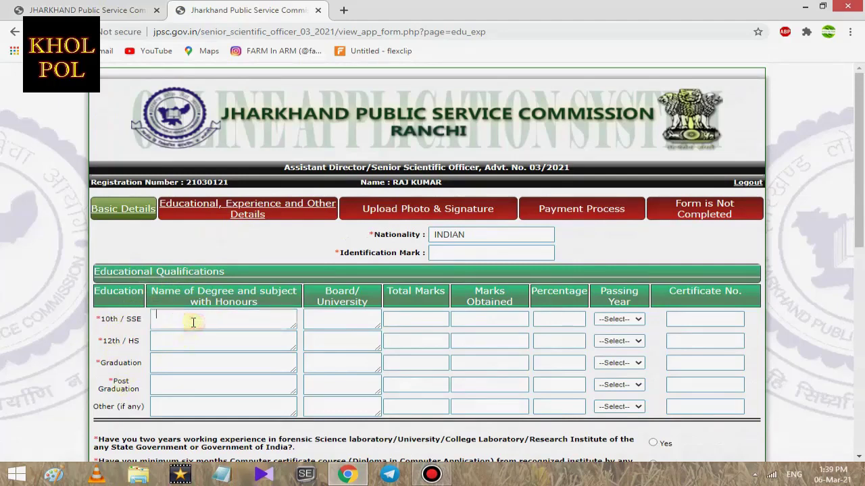
pyautogui.write('MATRICULATION')
pyautogui.click(336, 325)
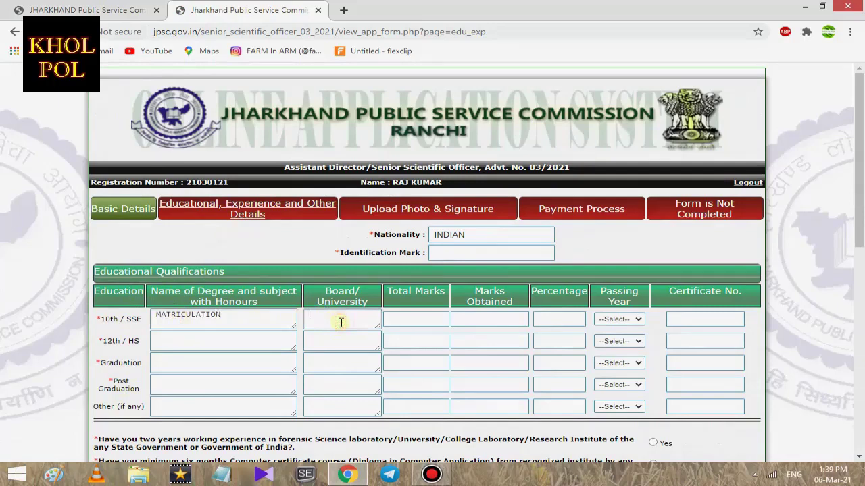
# Enter board CBSE, total marks 500 and obtained marks 408 in the 10th/SSE row
pyautogui.click(341, 323)
pyautogui.write('CBSE')
pyautogui.click(441, 319)
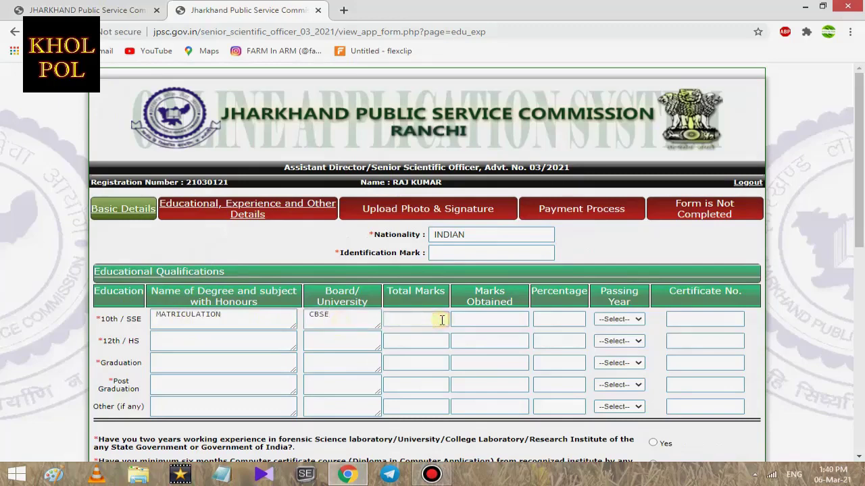
pyautogui.write('500')
pyautogui.click(487, 320)
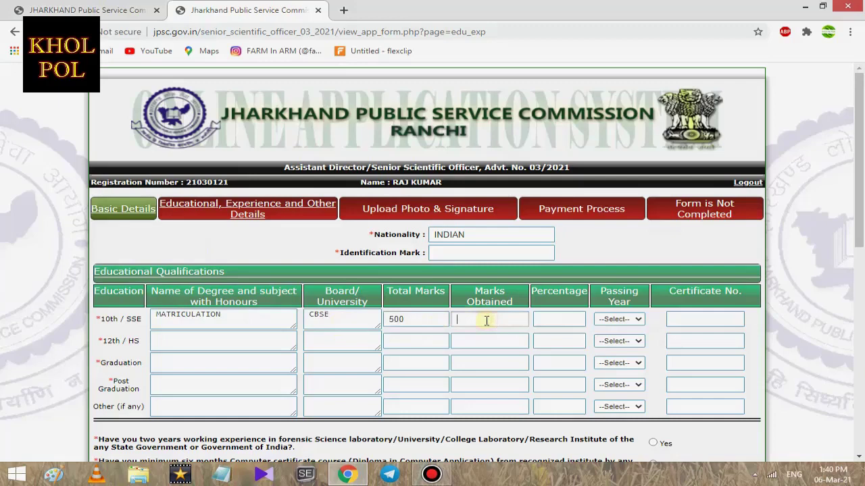
pyautogui.click(486, 321)
pyautogui.write('408.5')
pyautogui.press('BackSpace')
pyautogui.press('BackSpace')
# Set the 10th/SSE percentage to 81.6 and the passing year to 2010
pyautogui.click(550, 319)
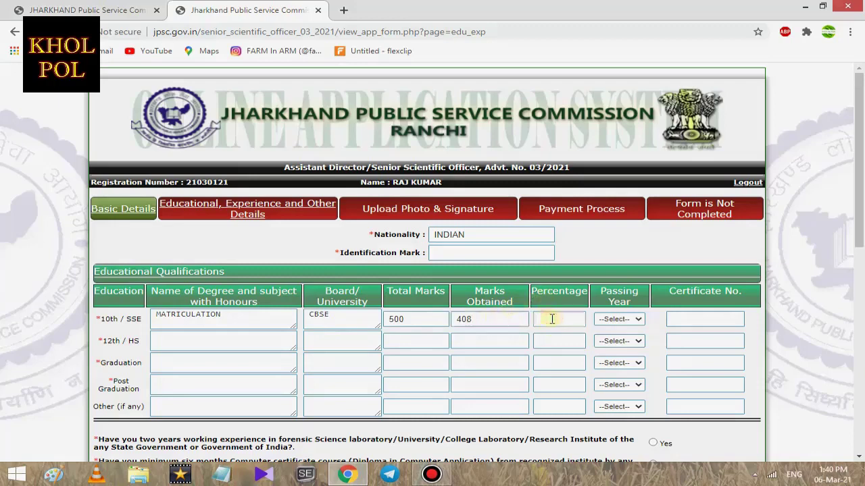
pyautogui.write('81.6')
pyautogui.click(626, 321)
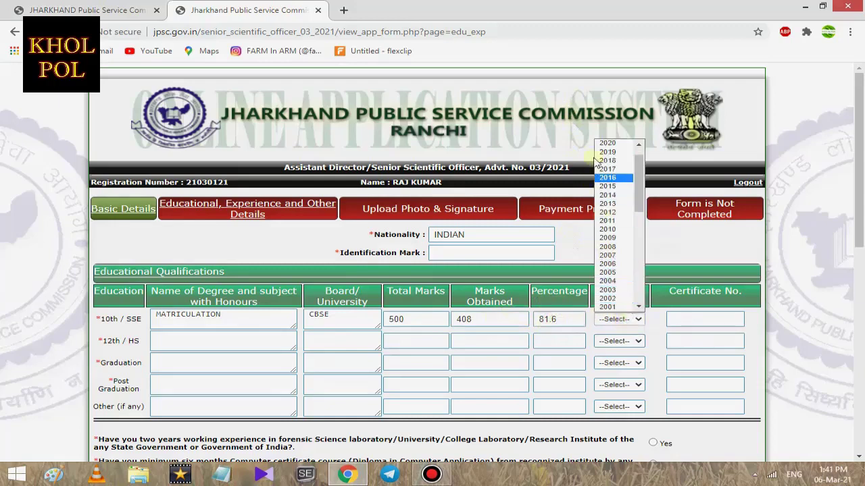
pyautogui.click(623, 229)
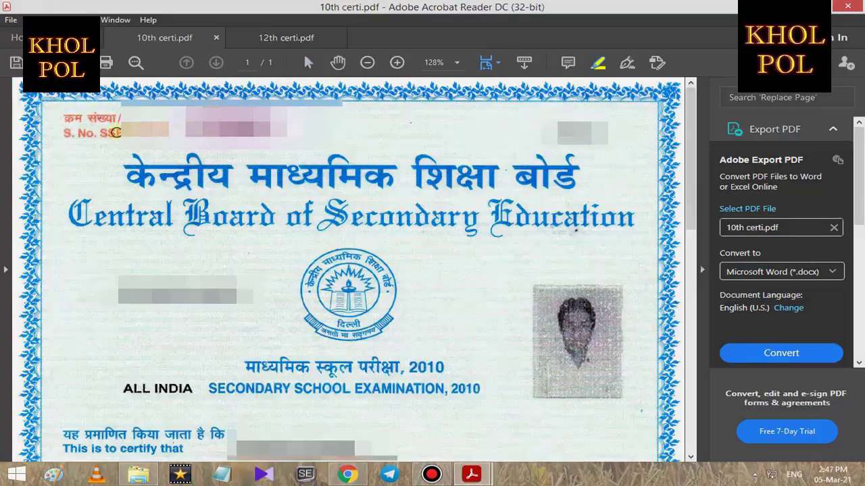
# Highlight the S. No. on the 10th certi.pdf certificate in Acrobat Reader
pyautogui.moveTo(103, 132); pyautogui.dragTo(304, 131)
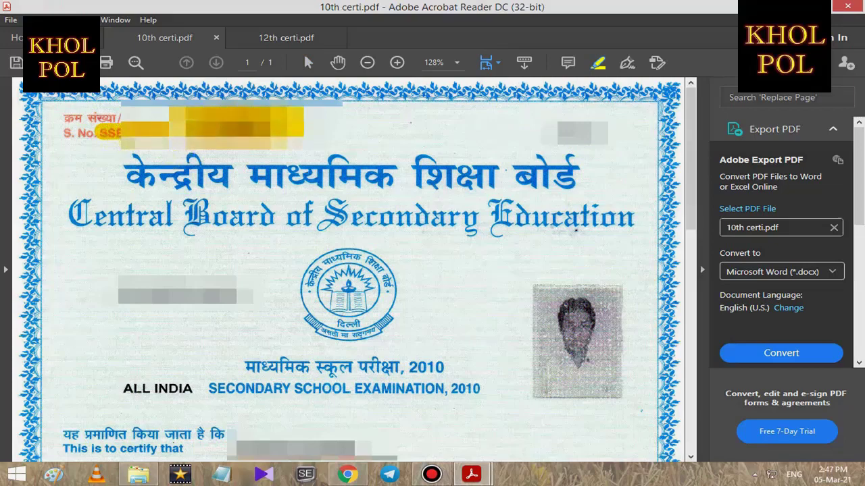
pyautogui.moveTo(95, 132); pyautogui.dragTo(304, 132)
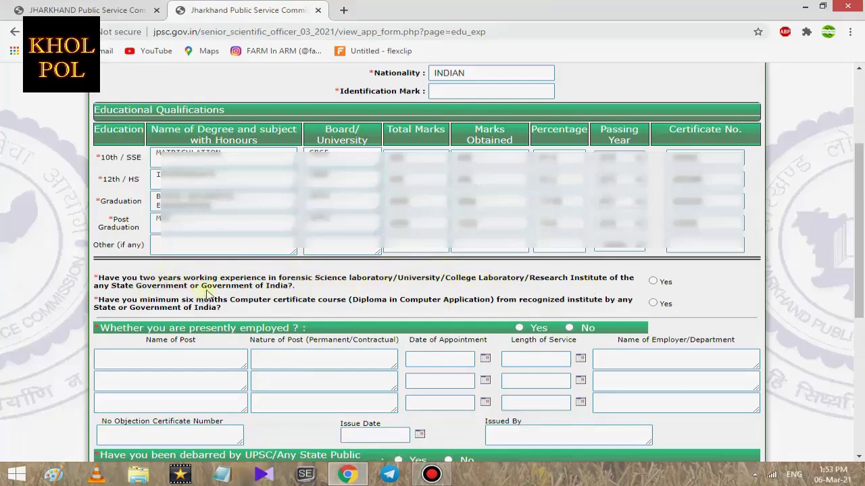
# Mark Yes for forensic experience and computer certificate, and No for presently employed and debarred by UPSC
pyautogui.click(653, 281)
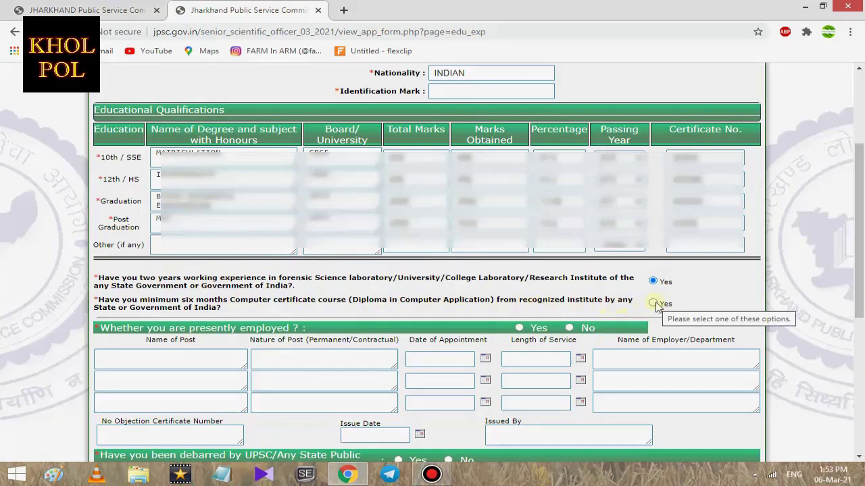
pyautogui.click(654, 304)
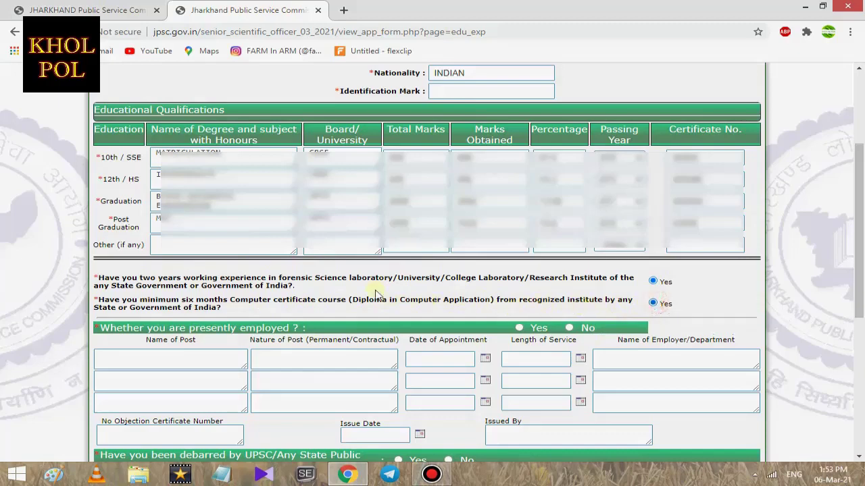
pyautogui.scroll(-2, 358, 282)
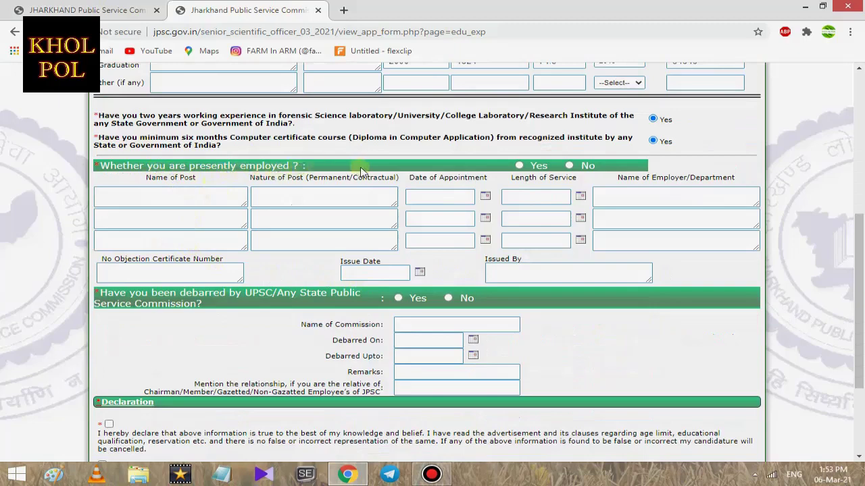
pyautogui.click(569, 165)
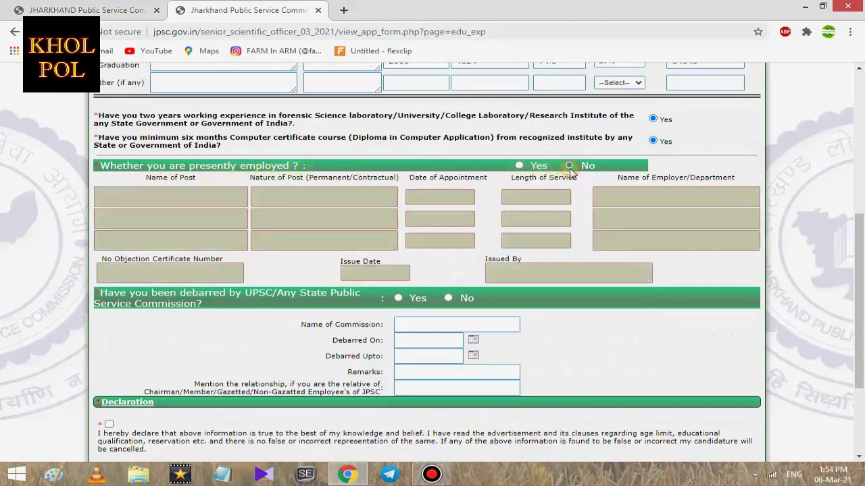
pyautogui.scroll(-2, 496, 223)
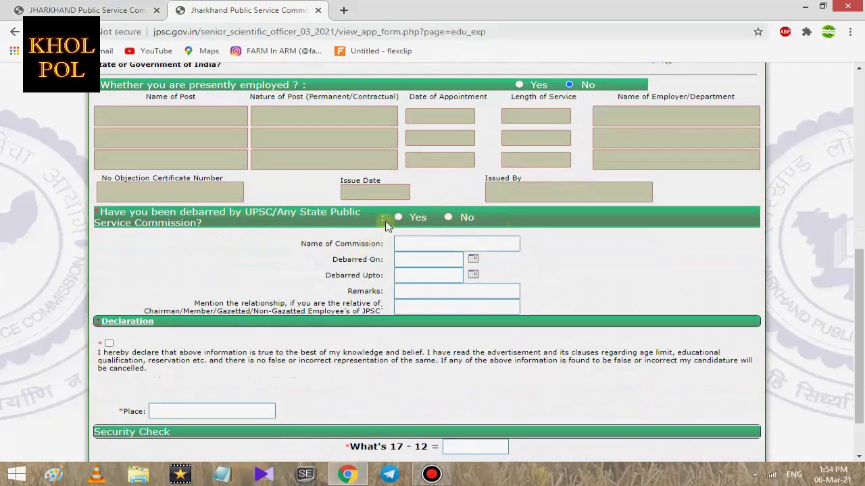
pyautogui.click(449, 218)
pyautogui.scroll(-1, 425, 251)
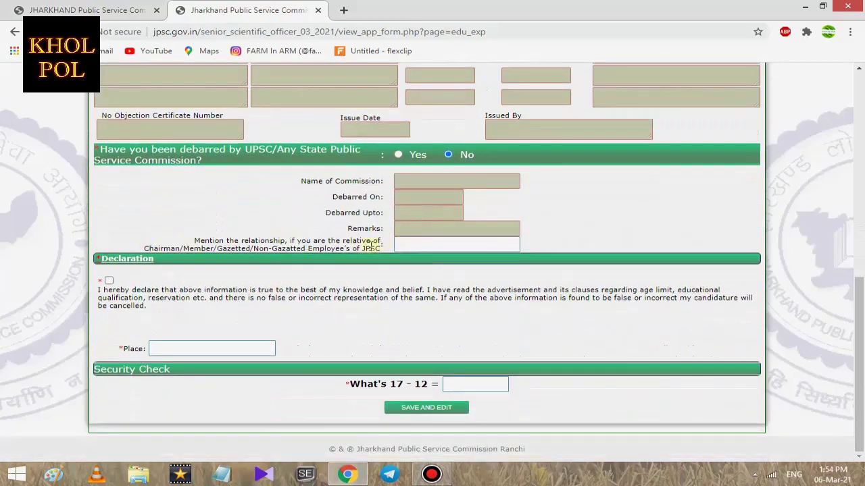